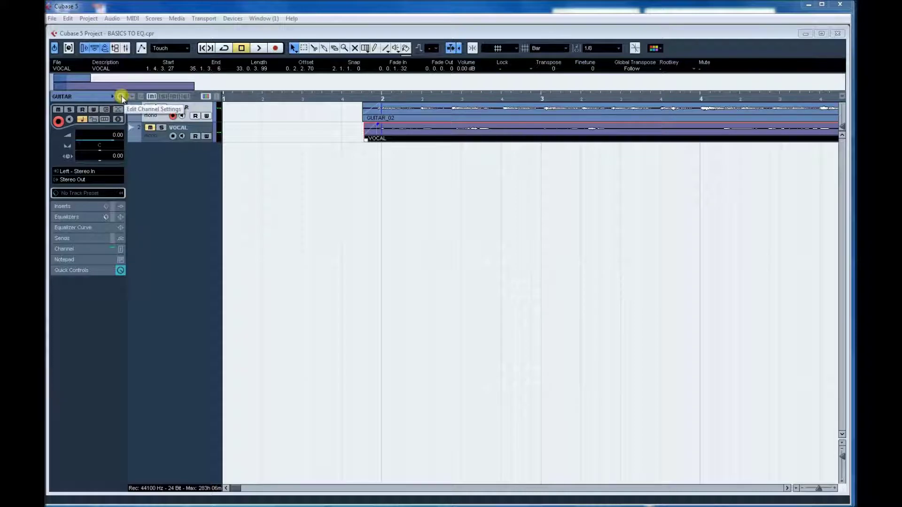
Step: Show the transport panel and open the GUITAR track's channel settings, moving their window higher
key("F2")
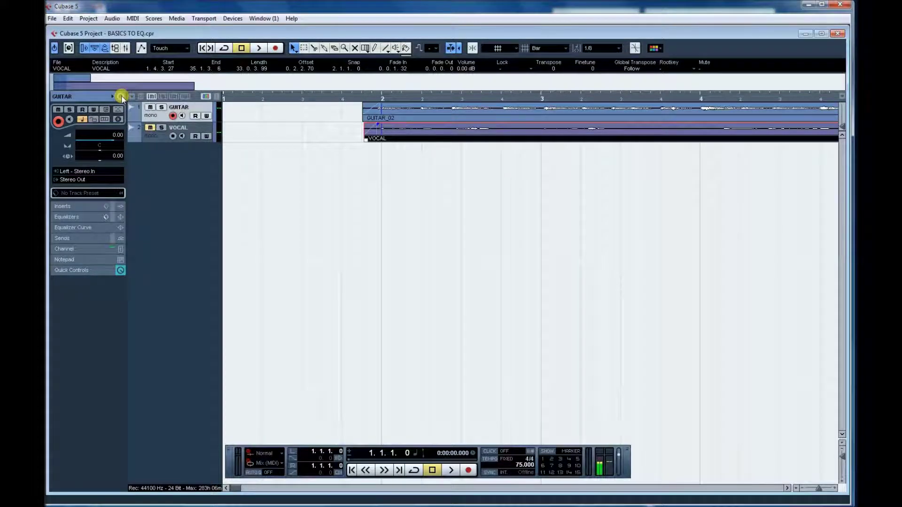
left_click(121, 96)
left_click_drag(433, 160, 430, 134)
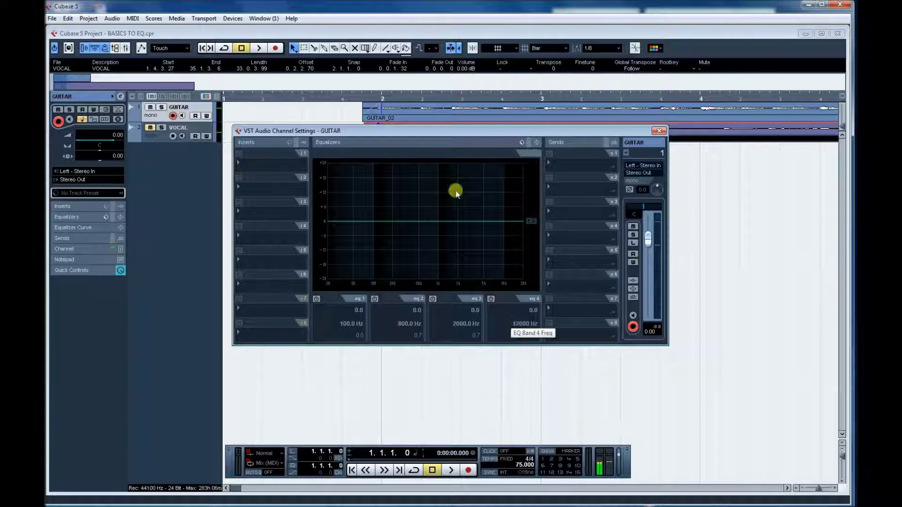
Step: Enable all four equalizer bands on the GUITAR channel
left_click(316, 300)
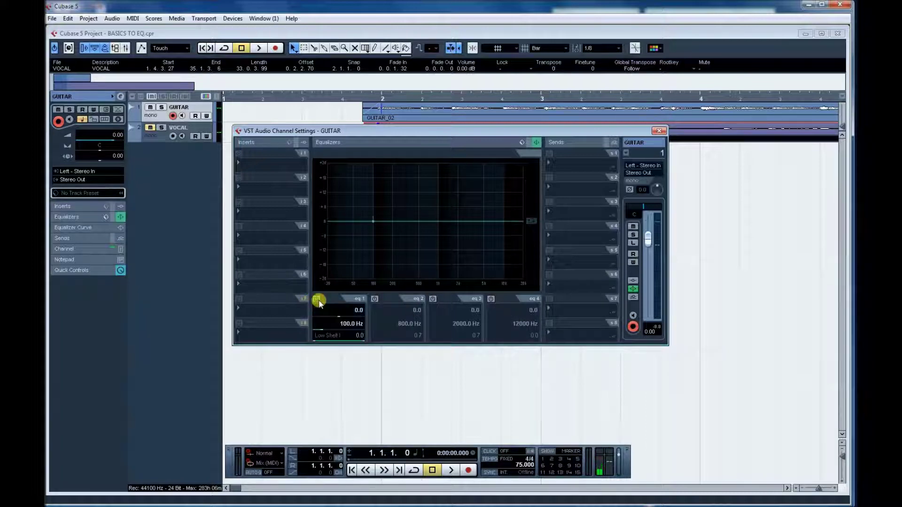
left_click(374, 300)
left_click(433, 299)
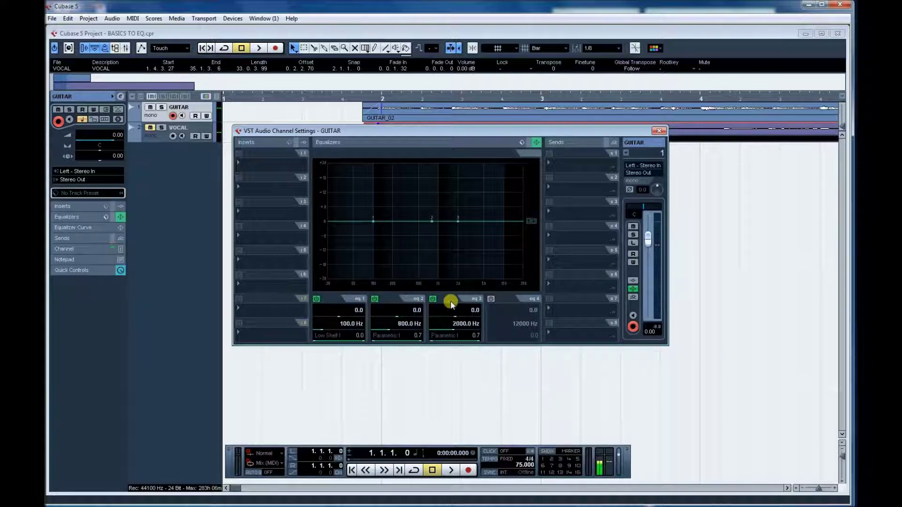
left_click(491, 299)
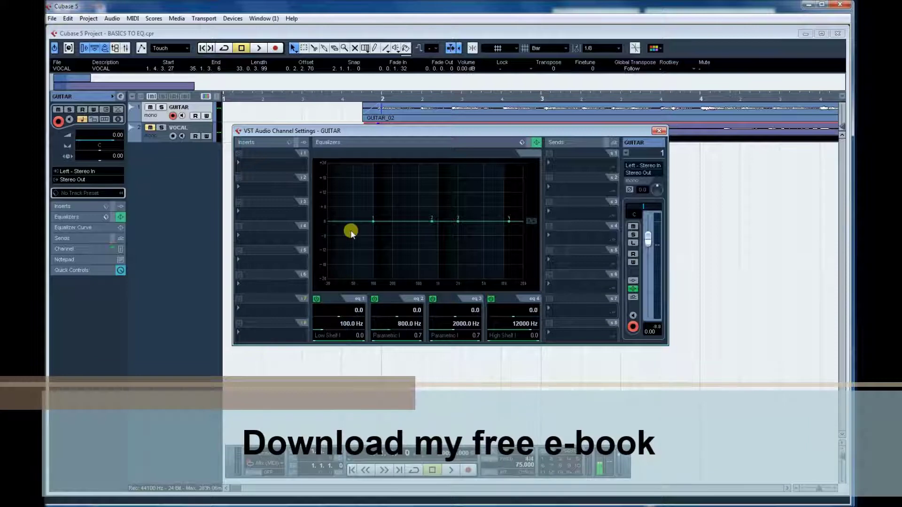
Step: Boost EQ band 1 to about 2.0 dB at 99 Hz and change its filter type to Parametric II
left_click_drag(373, 221, 374, 219)
left_click(343, 336)
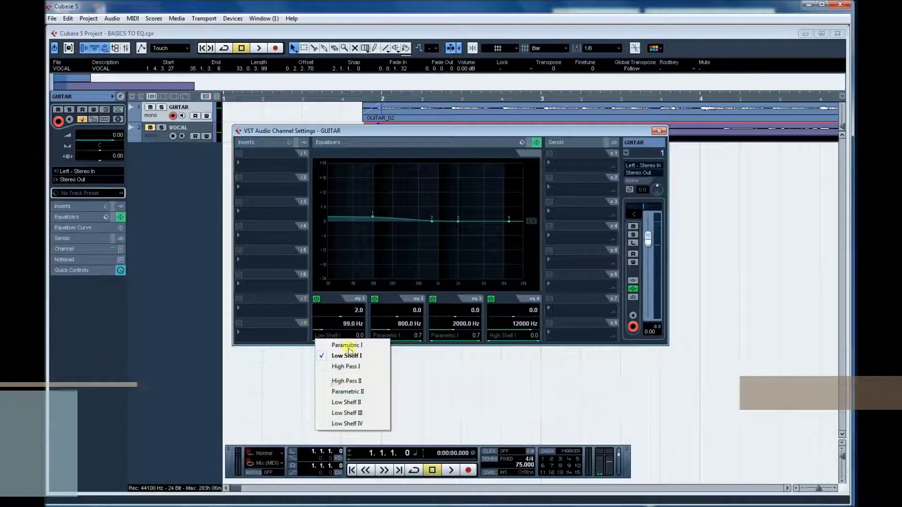
left_click(346, 392)
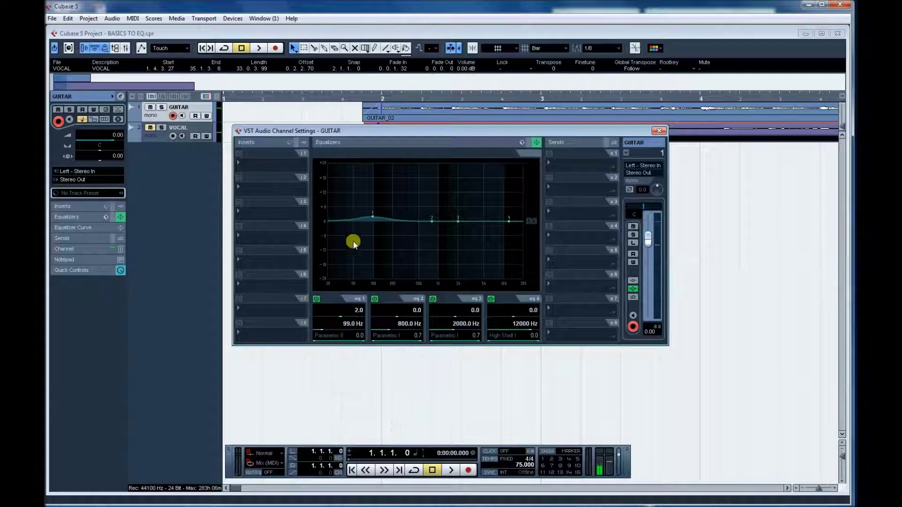
Step: Try cutting and boosting EQ band 1 on the curve, ending at about 5.4 dB at 126 Hz
mouse_move(373, 217)
left_mouse_down()
mouse_move(373, 205)
mouse_move(373, 236)
mouse_move(373, 207)
mouse_move(374, 222)
left_mouse_up()
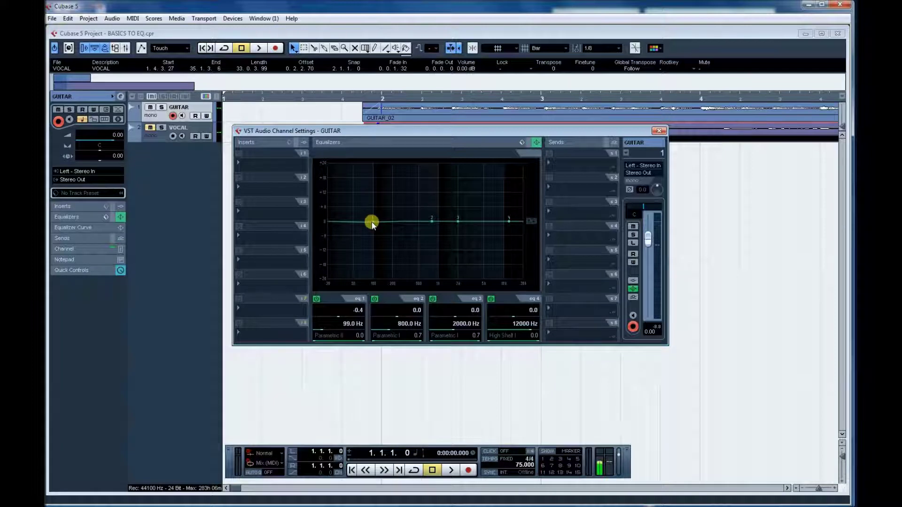
mouse_move(374, 224)
left_mouse_down()
mouse_move(396, 224)
mouse_move(358, 221)
mouse_move(393, 221)
mouse_move(372, 223)
mouse_move(388, 225)
mouse_move(386, 216)
mouse_move(387, 230)
mouse_move(379, 219)
left_mouse_up()
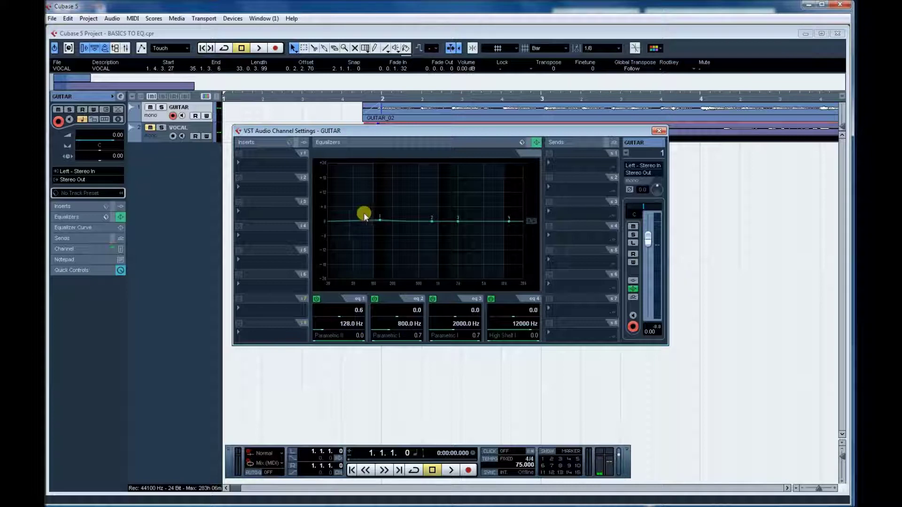
left_click_drag(380, 223, 380, 209)
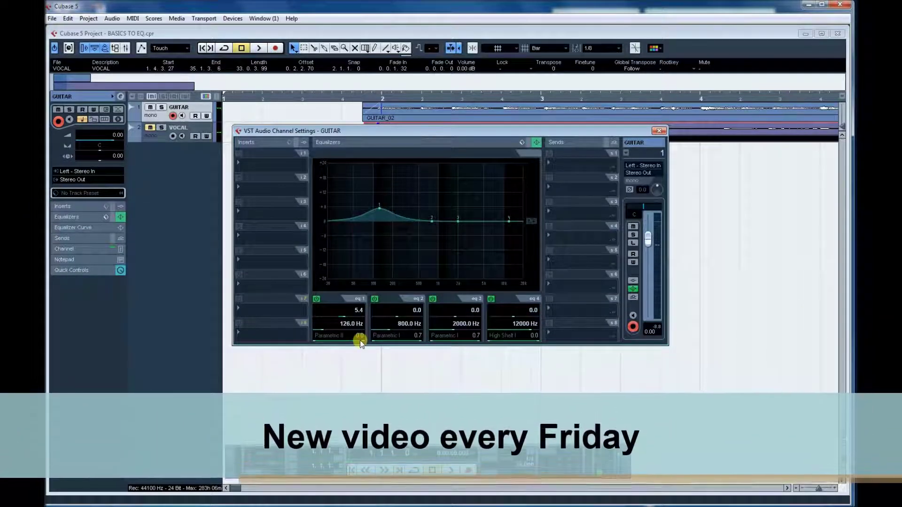
Step: Narrow the bell of EQ band 1 by raising its Q, and widen it again to a Q of 0.4
scroll(360, 337, "up", 3)
scroll(360, 328, "up", 2)
scroll(360, 322, "up", 3)
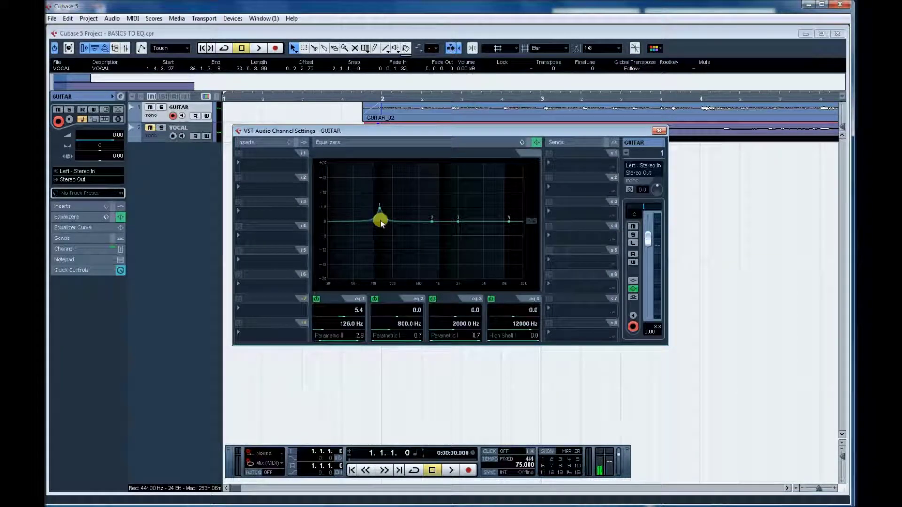
left_click_drag(360, 337, 361, 368)
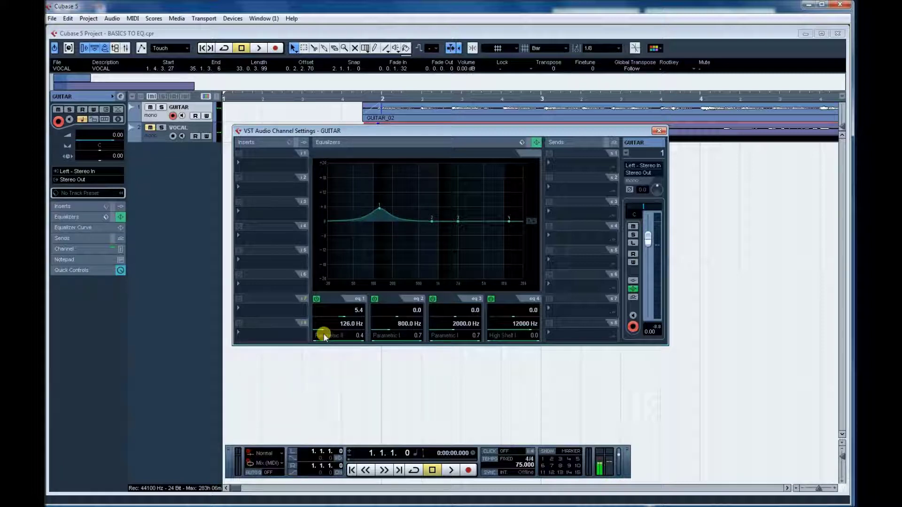
Step: Reset EQ band 1's gain to 0.0 dB and set its frequency to 100 Hz
left_click(357, 311)
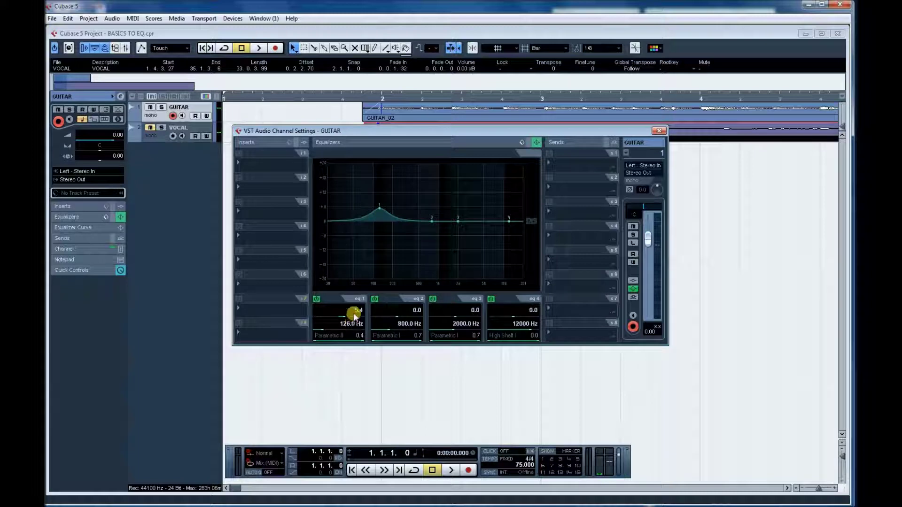
left_click(358, 312, "ctrl")
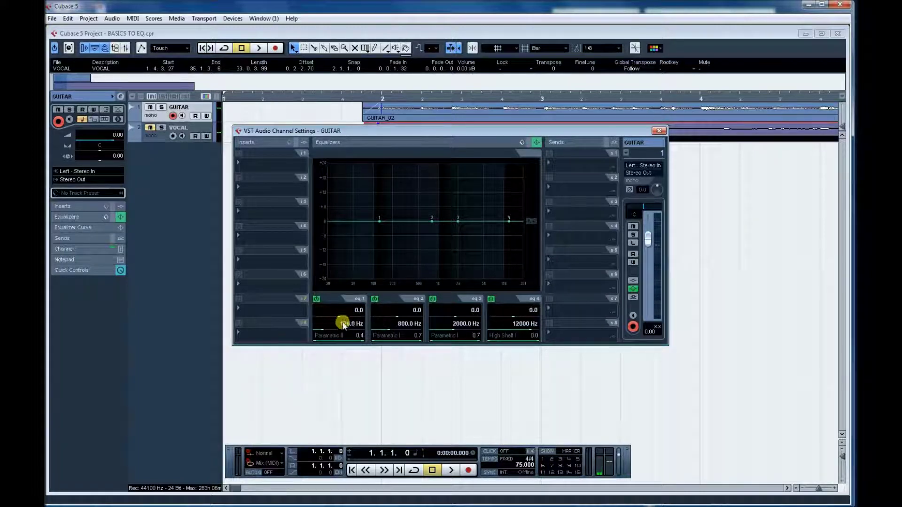
type("10")
Step: Bring the project window forward, place the cursor just before the guitar clip and play back the track, stopping after a few bars
left_click_drag(593, 130, 603, 157)
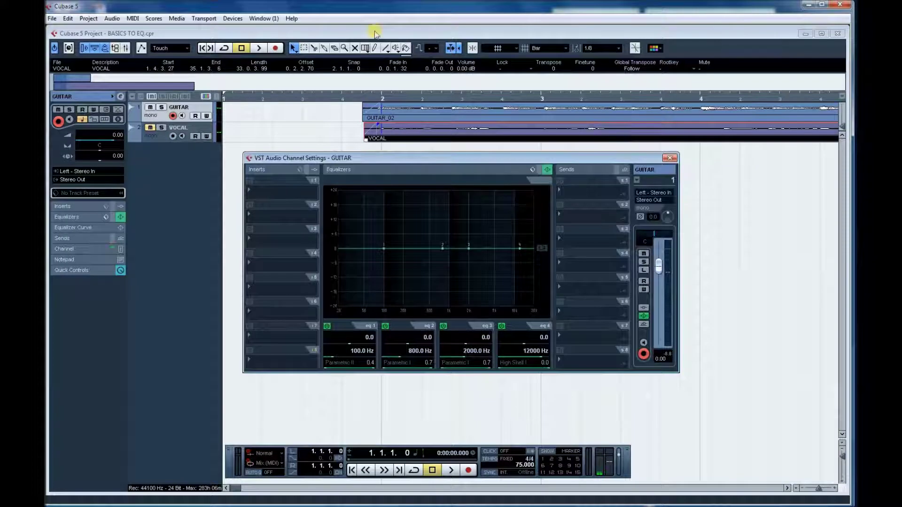
left_click(201, 108)
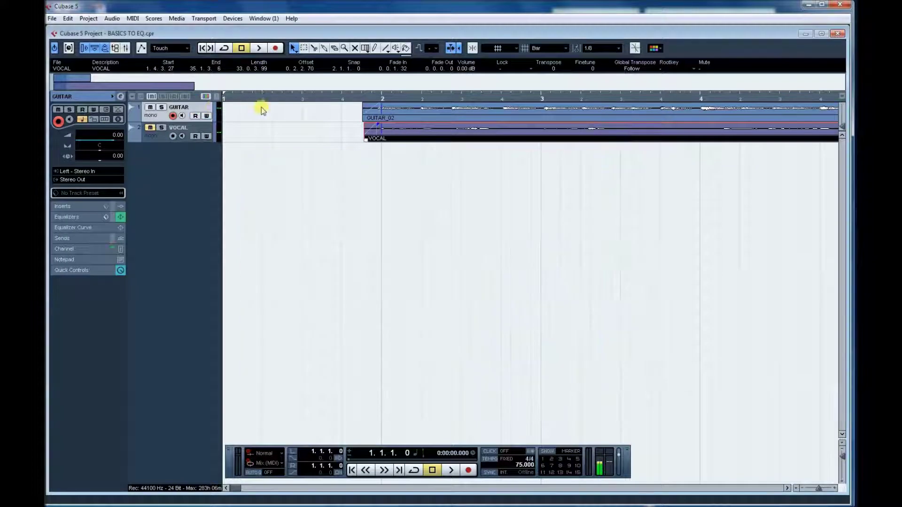
left_click(339, 95)
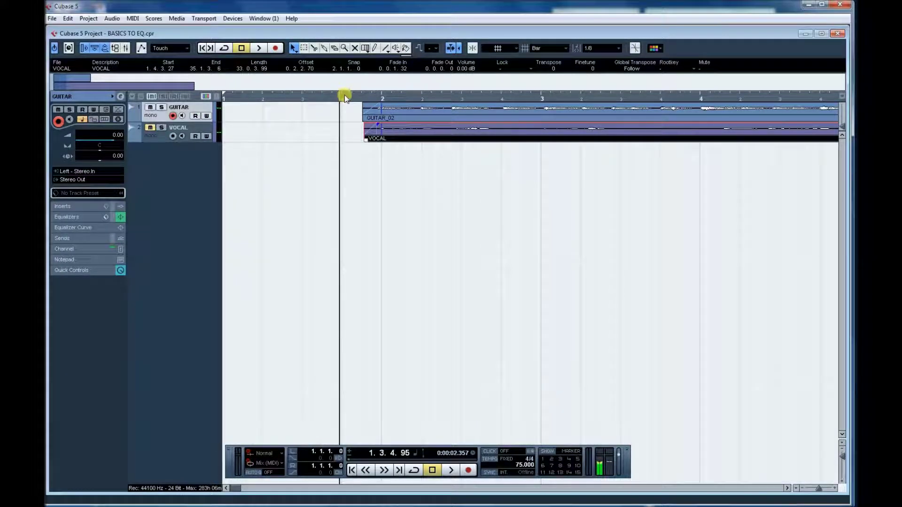
key("space")
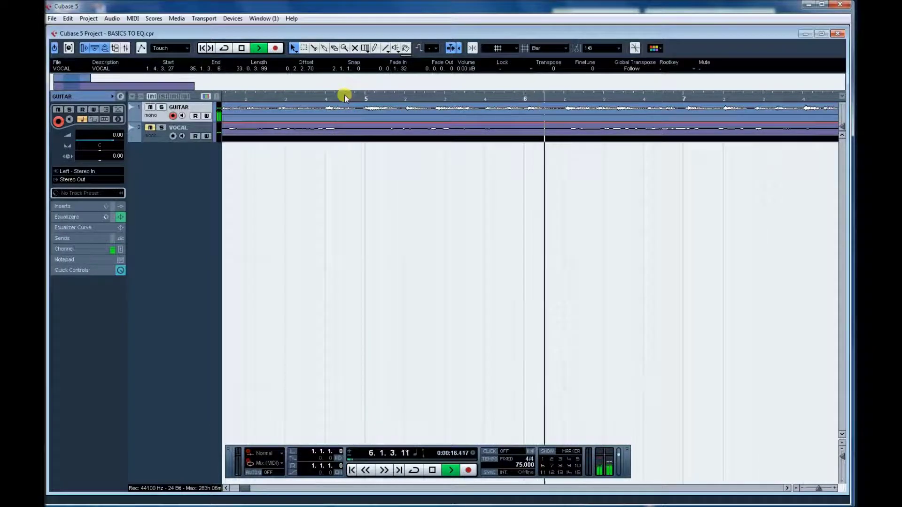
key("space")
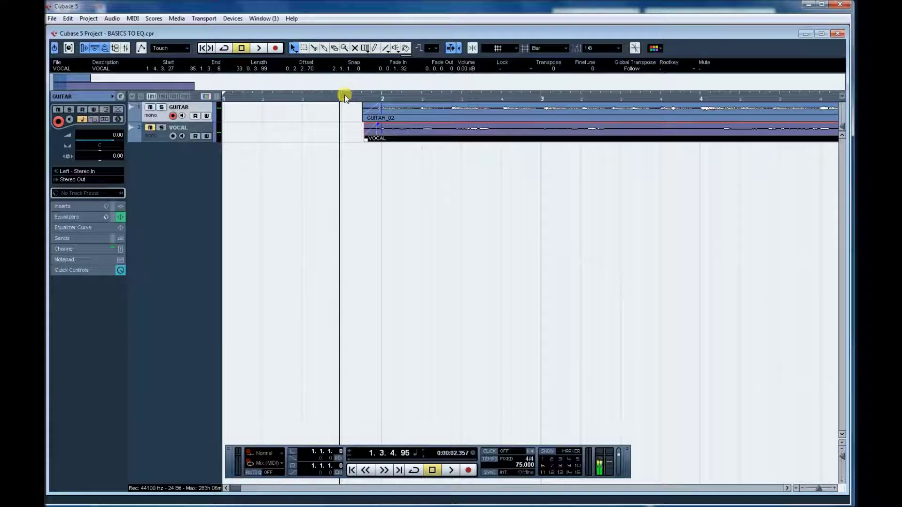
Step: Reopen the GUITAR channel settings and change EQ band 1's filter type to High Pass I
left_click(120, 97)
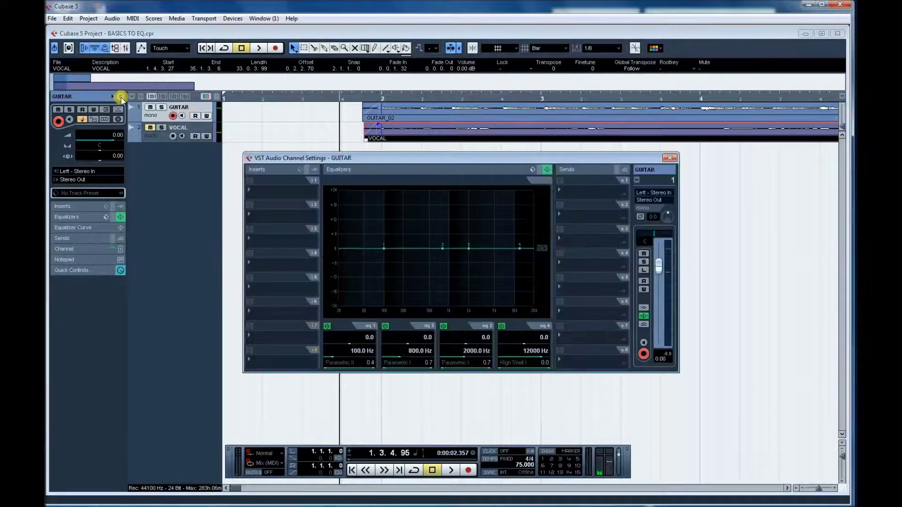
left_click(358, 364)
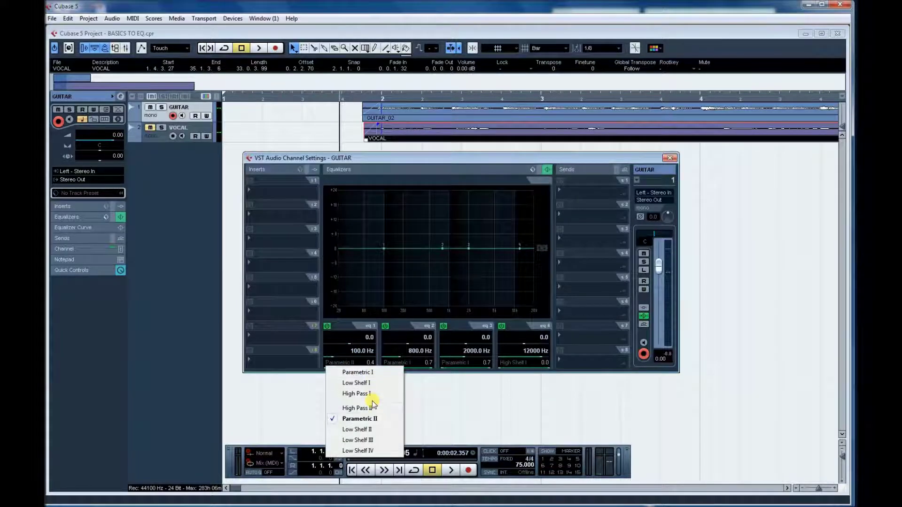
left_click(372, 394)
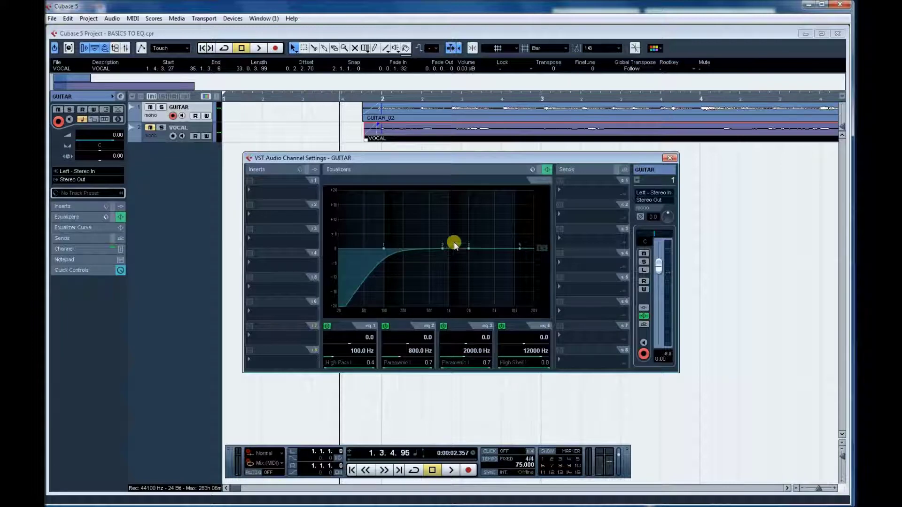
Step: Play the guitar with the equalizer bypassed, and reactivate the equalizer during playback to compare
left_click(540, 170)
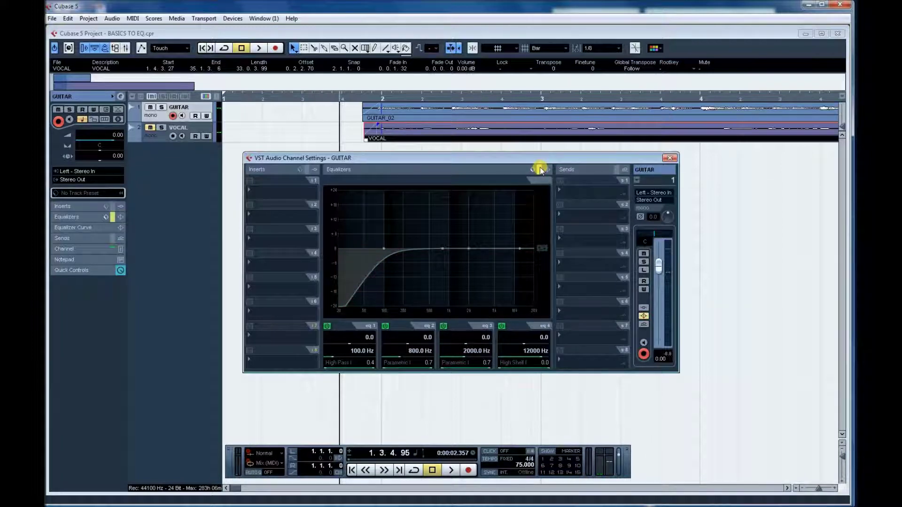
key("space")
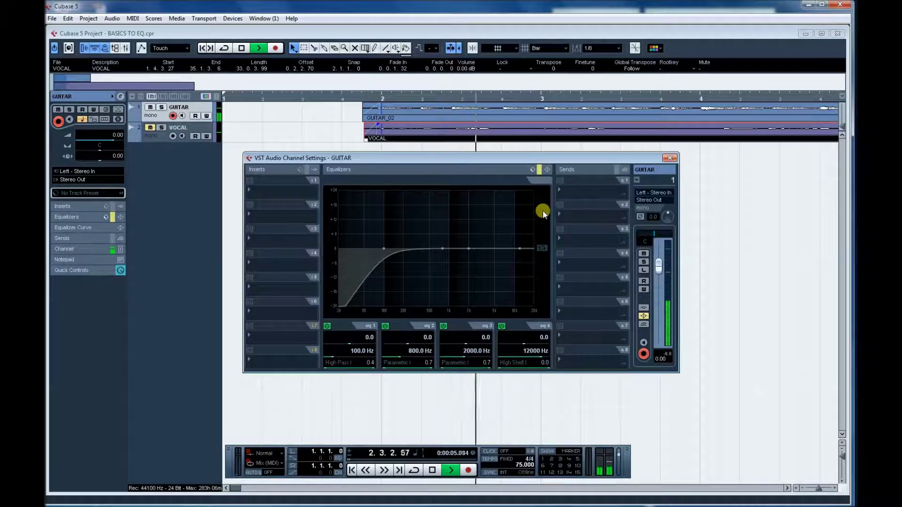
left_click(541, 171)
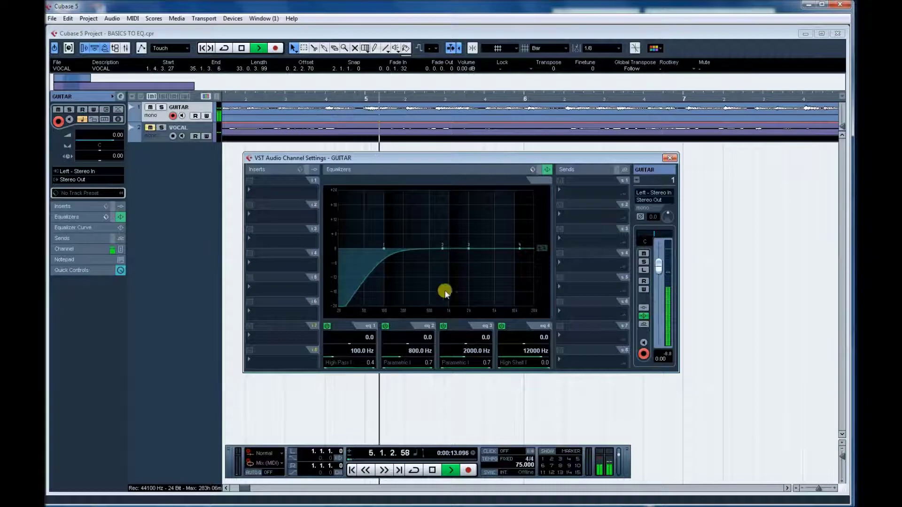
Step: Raise the band 1 high-pass frequency to about 177 Hz, compare it with the equalizer bypassed and active, and stop playback
left_click_drag(357, 354, 364, 350)
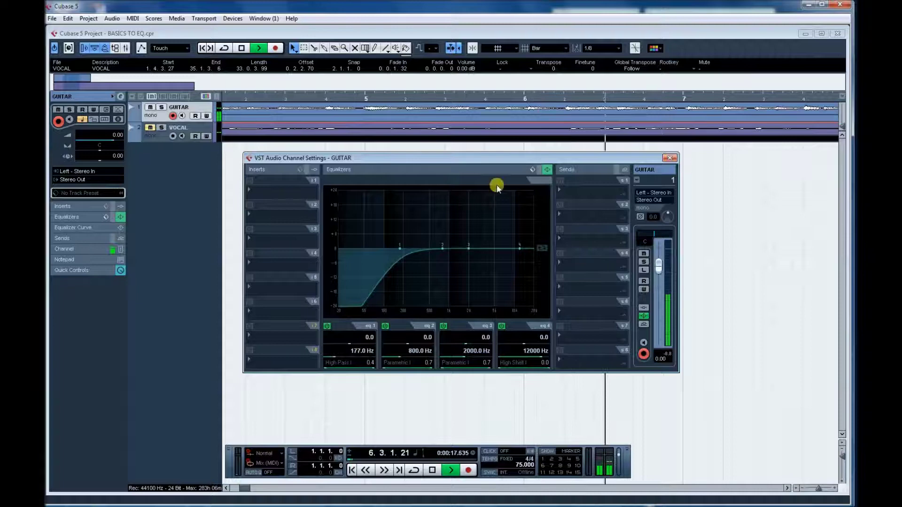
left_click(540, 172)
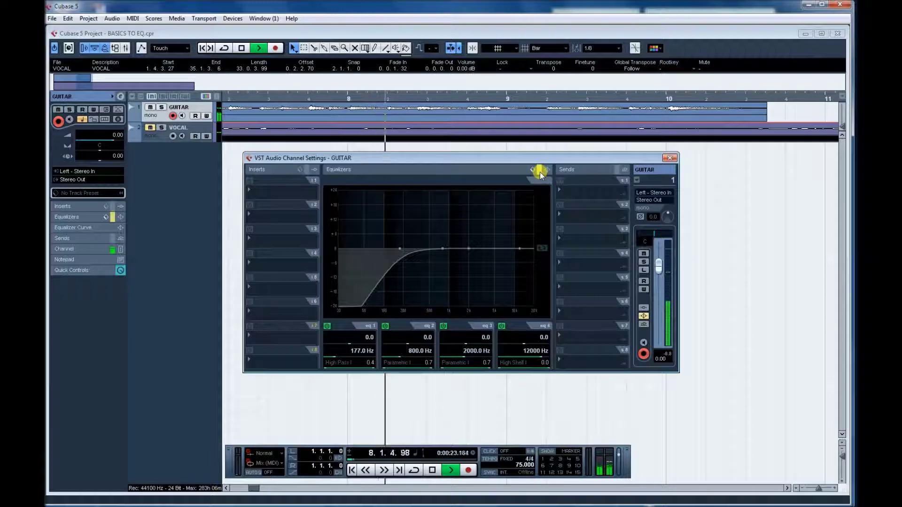
left_click(540, 172)
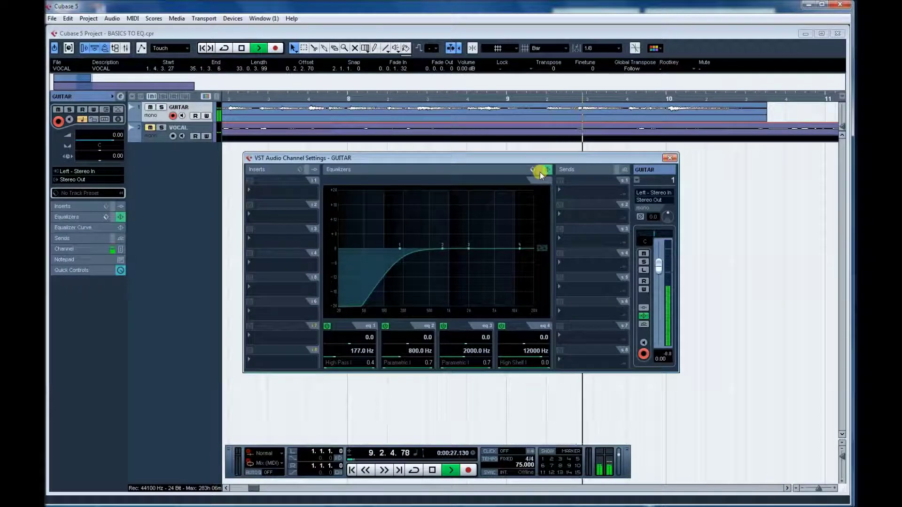
key("space")
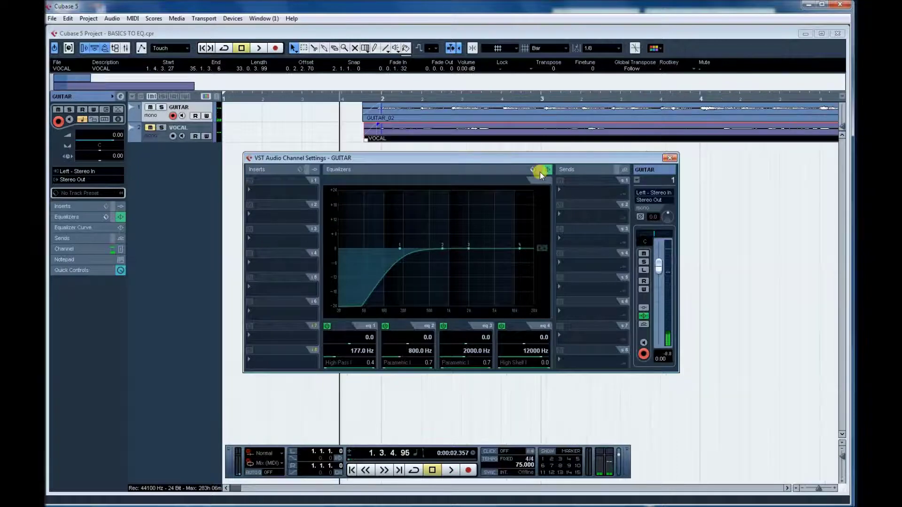
Step: Boost EQ band 2 by about 5.4 dB at 763 Hz and start playback to hear the boost
left_click(443, 249)
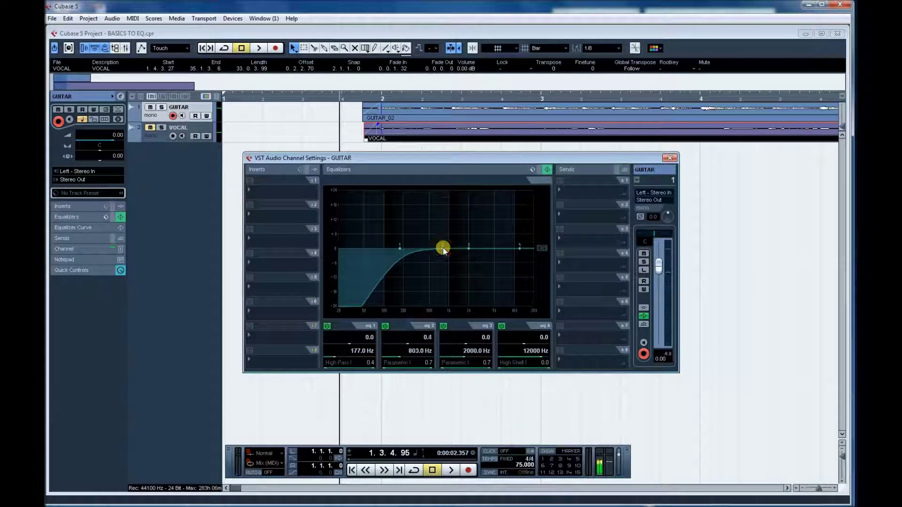
left_click_drag(444, 250, 443, 238)
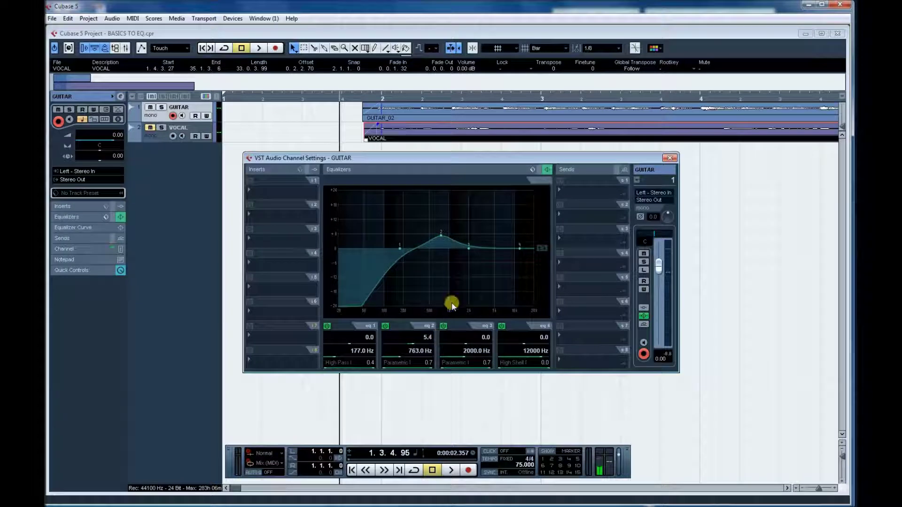
key("space")
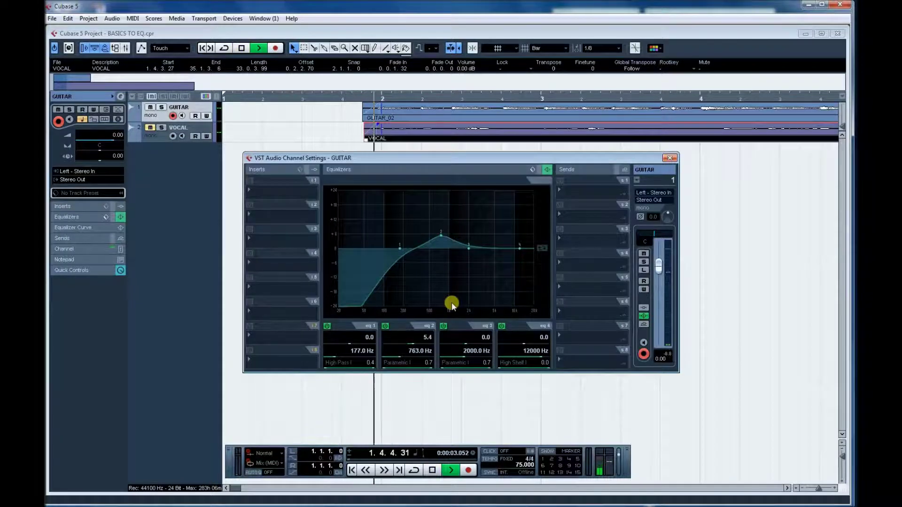
Step: Turn EQ band 2 into a narrow cut of about -3.0 dB at 1056 Hz with a Q of 2.8 during playback
left_click_drag(442, 233, 450, 255)
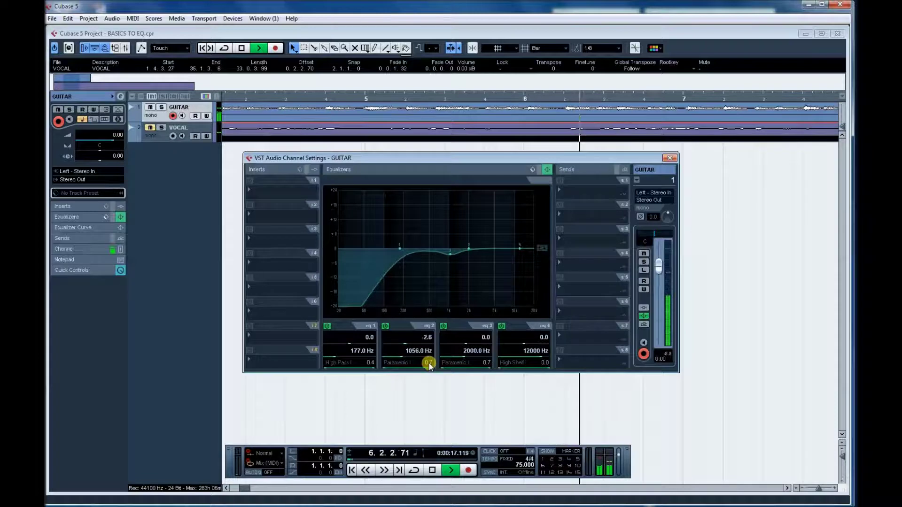
left_click_drag(429, 364, 429, 343)
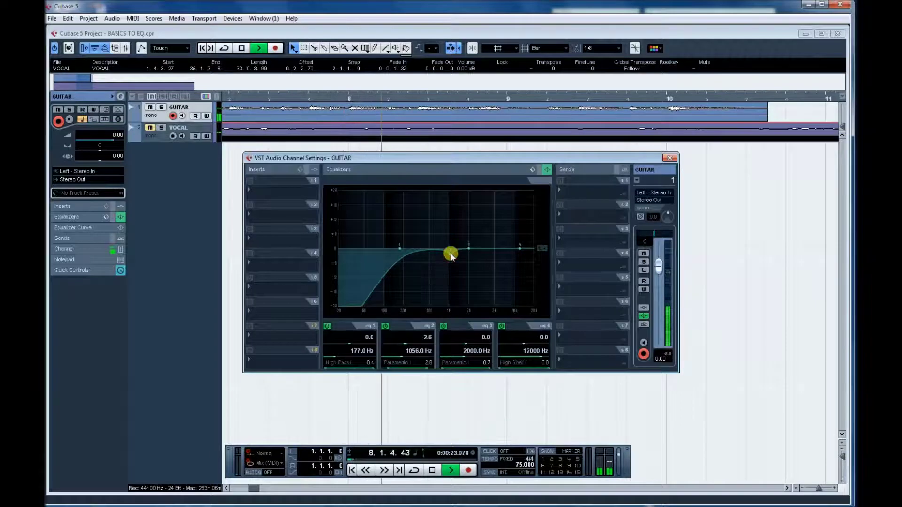
left_click_drag(450, 255, 451, 257)
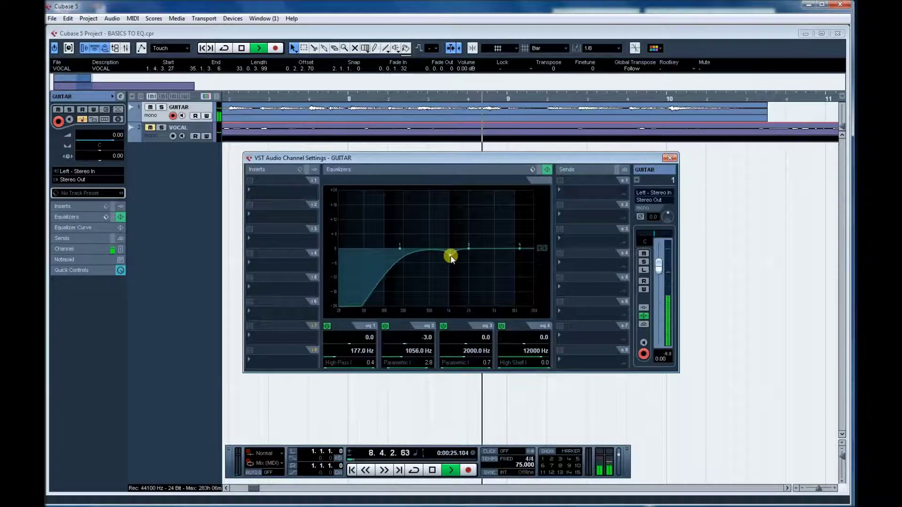
Step: Compare the guitar with the channel equalizer bypassed and active during playback, leave it active, stop playback and return to the project start
left_click(543, 171)
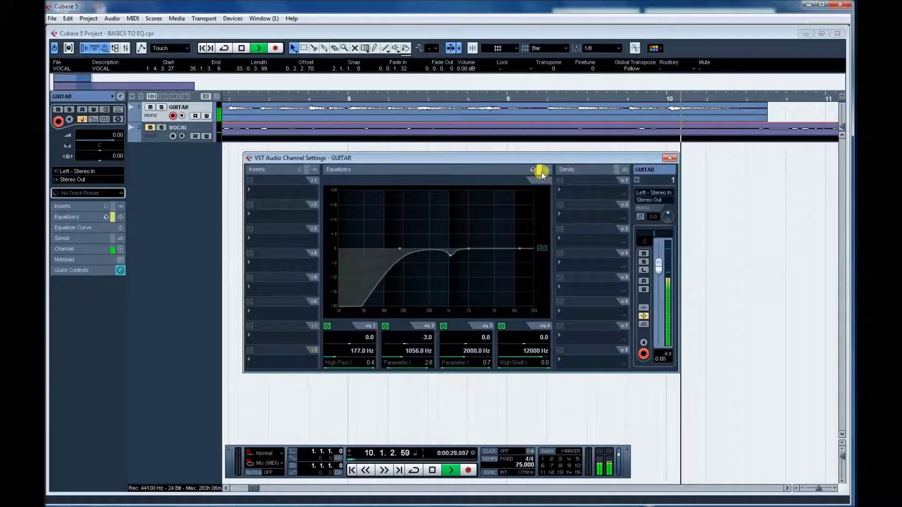
key("space")
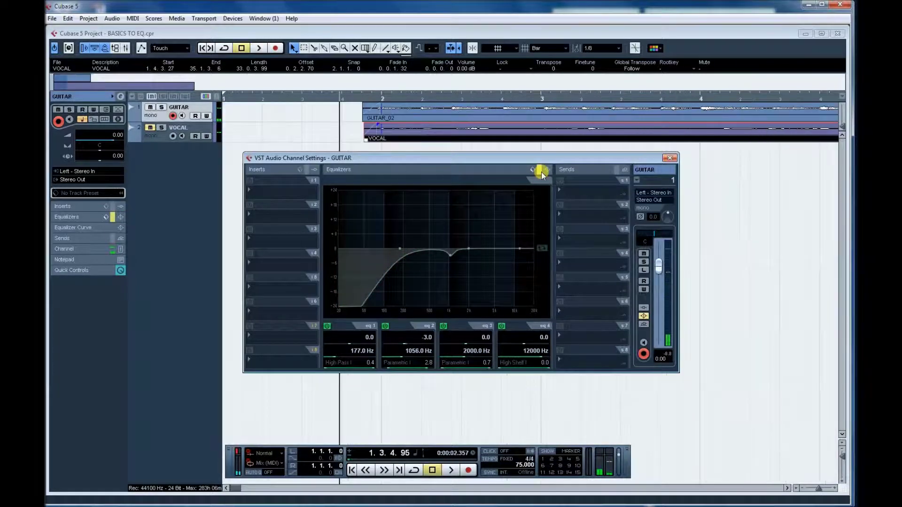
key("space")
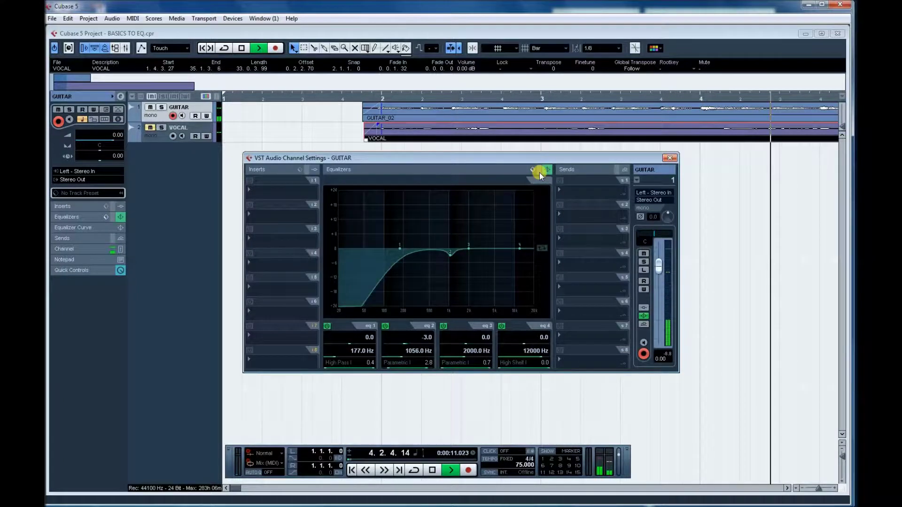
left_click(541, 172)
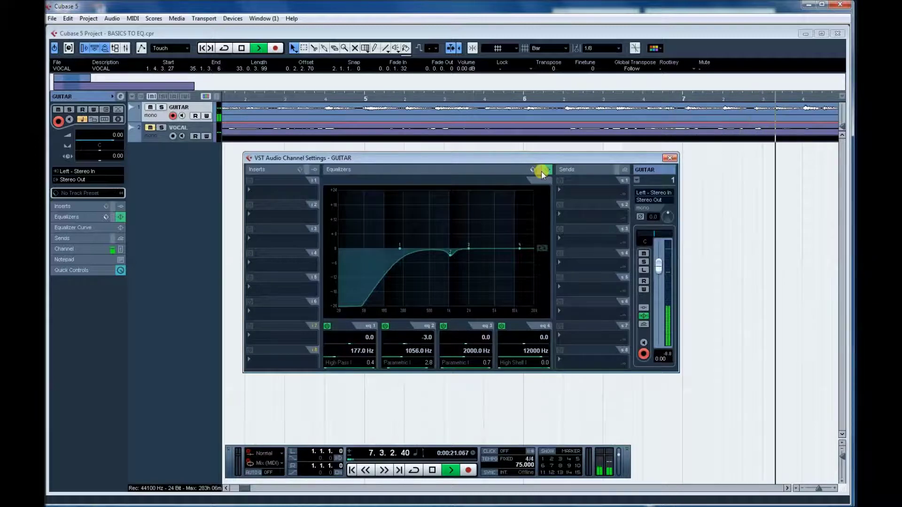
left_click(542, 171)
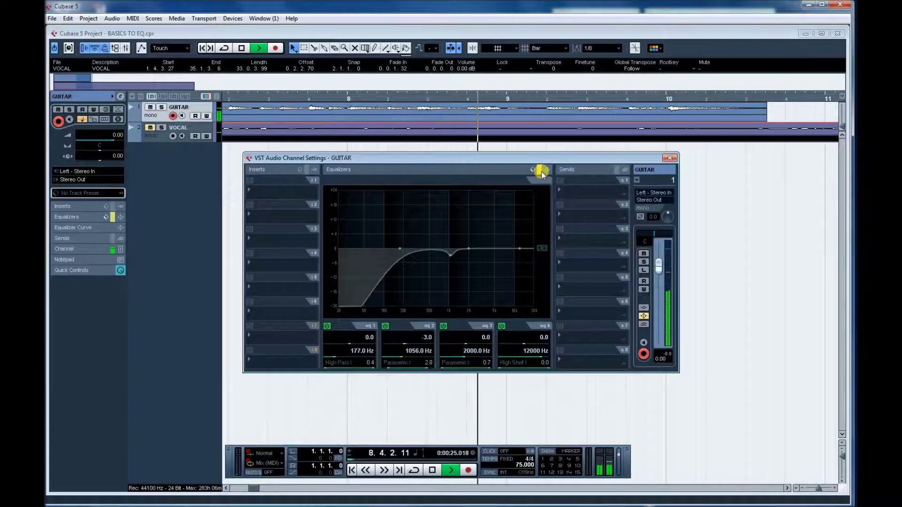
left_click(541, 171)
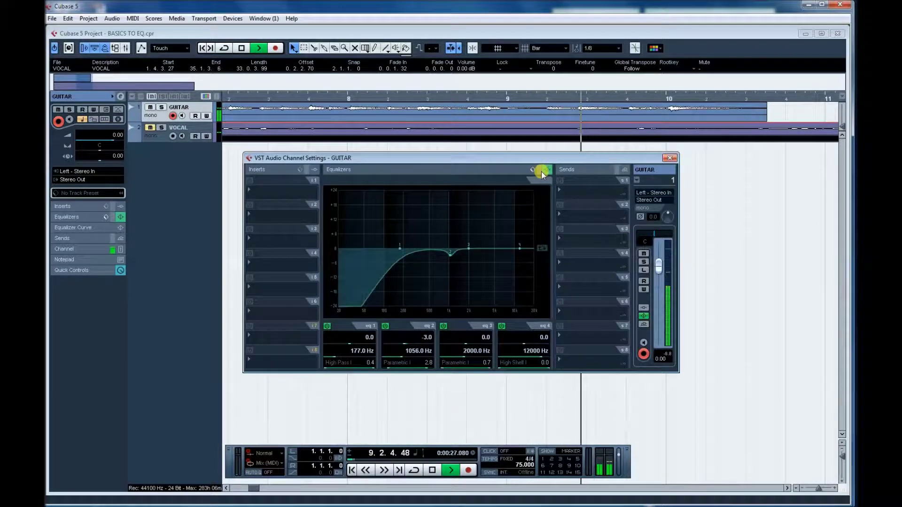
key("space")
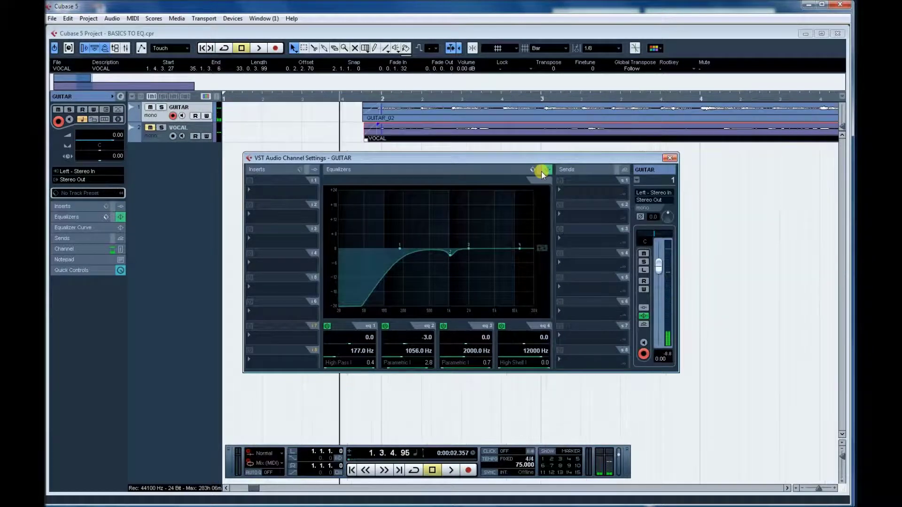
key("Home")
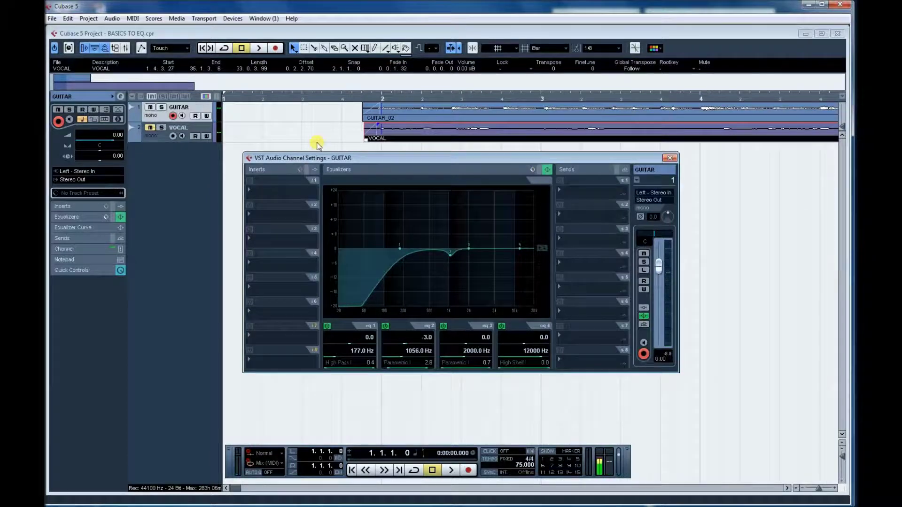
Step: Load the StudioEQ plug-in into the guitar channel's first insert slot and reposition its window
left_click_drag(316, 155, 315, 122)
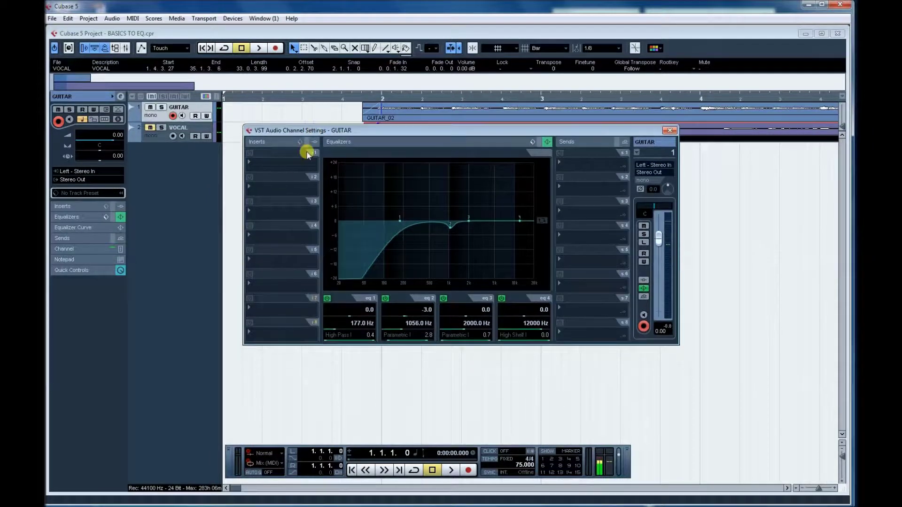
left_click(287, 166)
mouse_move(292, 186)
left_click(390, 222)
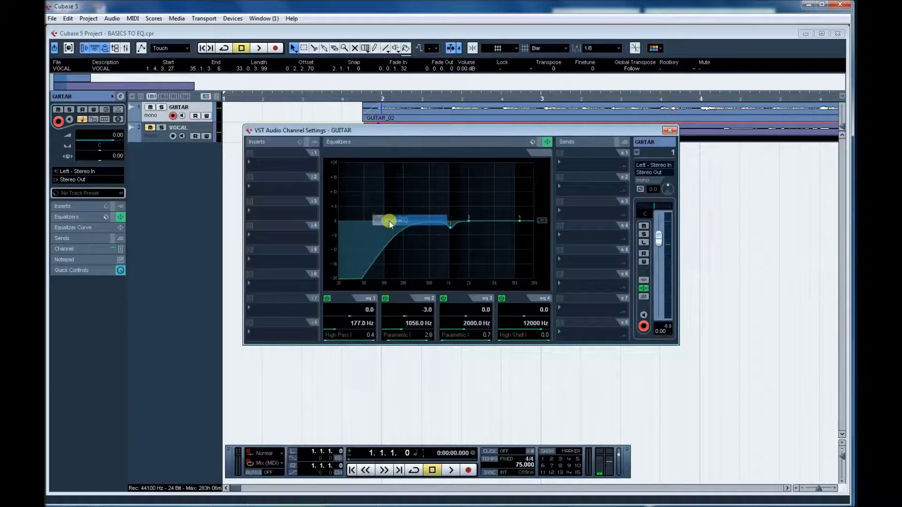
left_click_drag(400, 141, 405, 125)
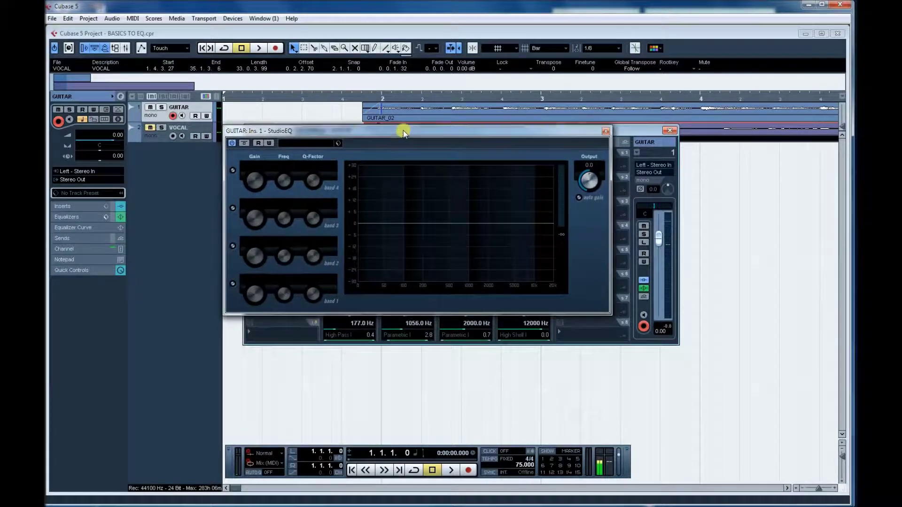
Step: Activate all four bands of StudioEQ
left_click(234, 169)
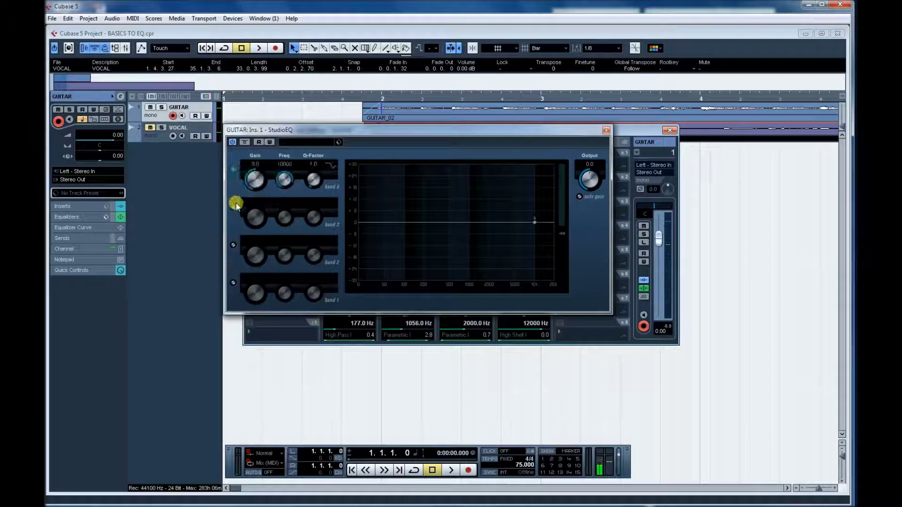
left_click(233, 207)
left_click(233, 245)
left_click(234, 283)
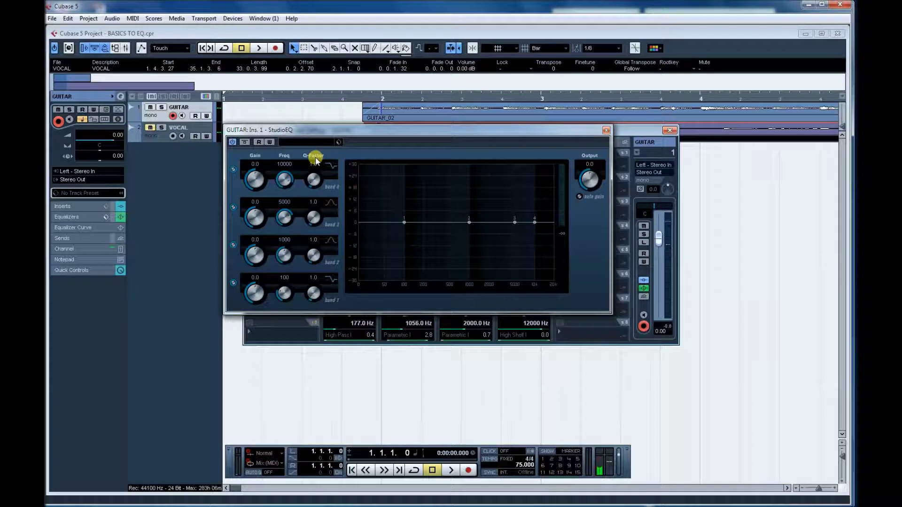
Step: Load the "Strummed Ac Guitar 2" preset in StudioEQ and close the preset browser
left_click(319, 142)
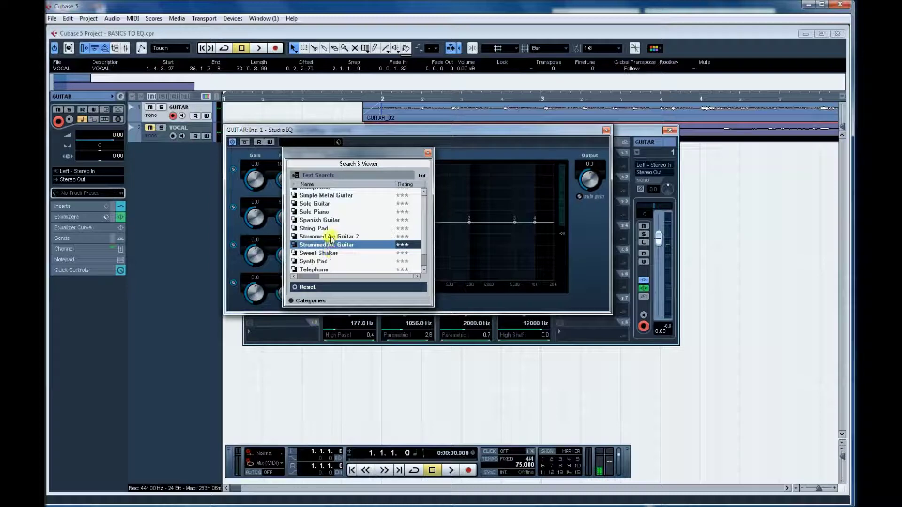
left_click(331, 237)
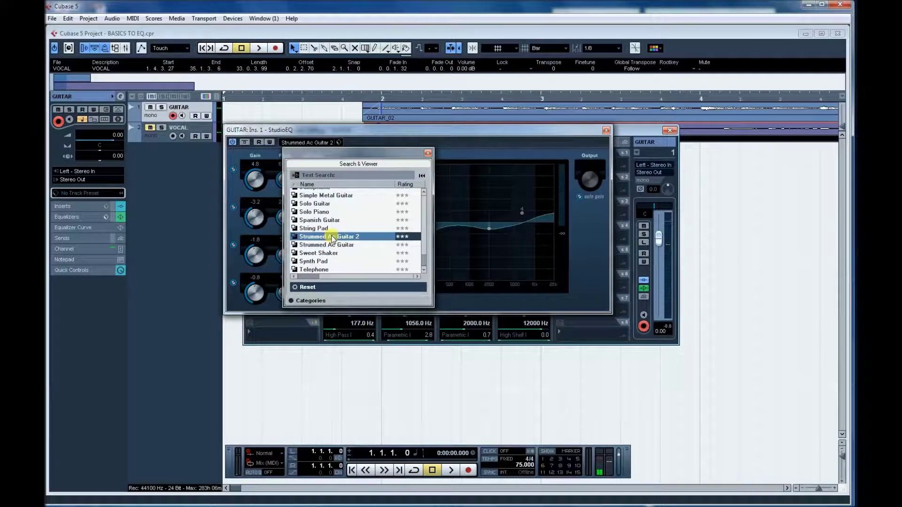
left_click(429, 154)
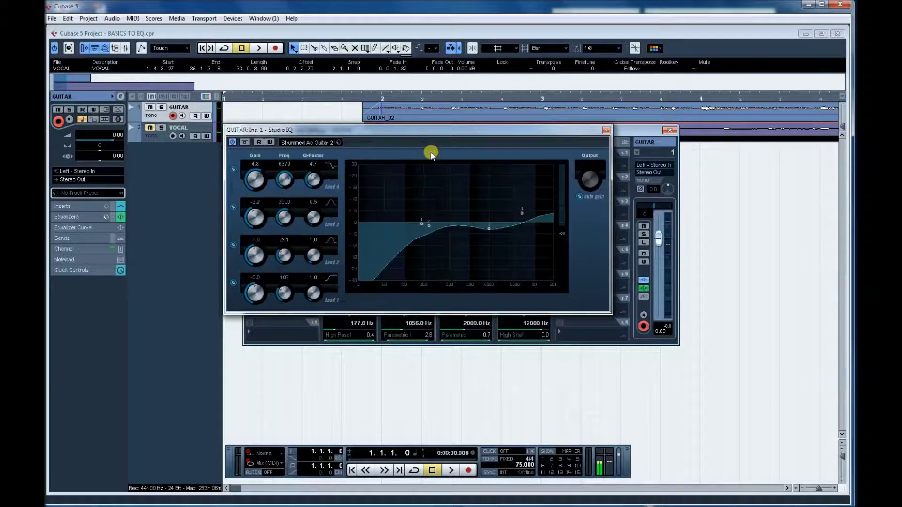
Step: Play the guitar and compare it with StudioEQ active and bypassed, leaving StudioEQ bypassed
key("space")
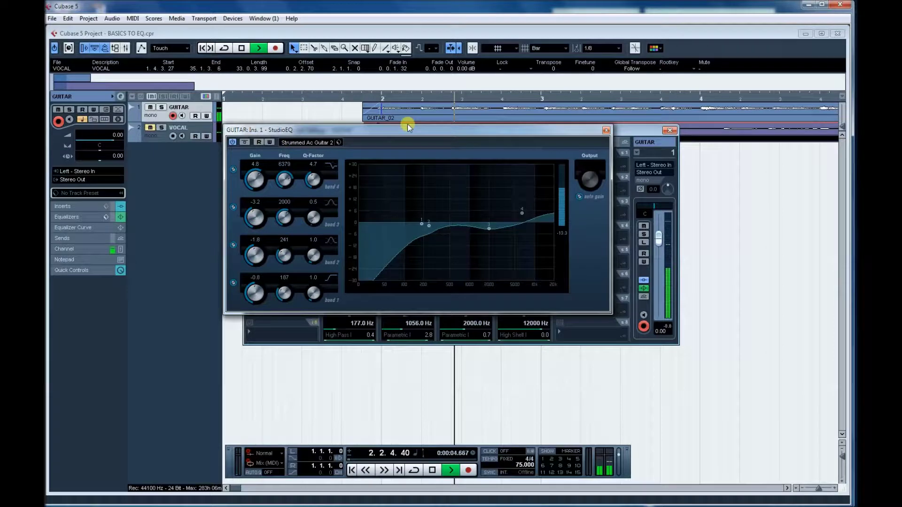
left_click(245, 143)
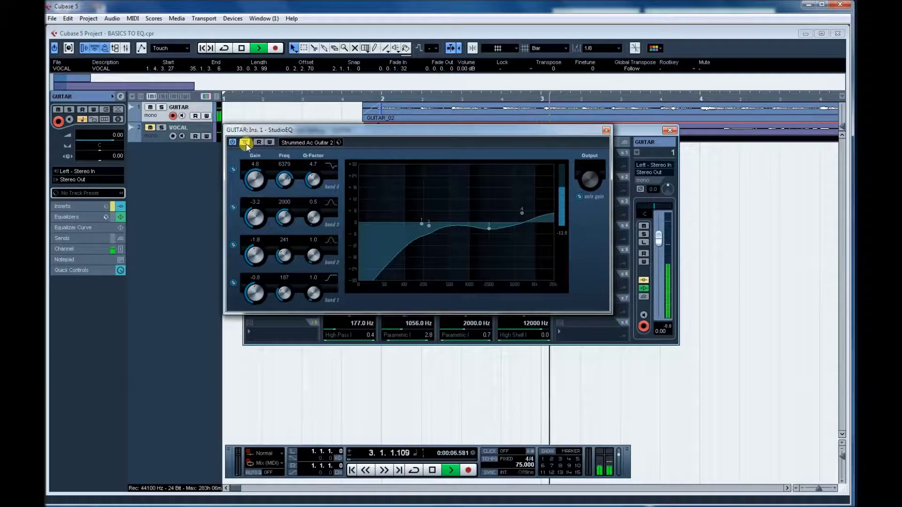
left_click(245, 143)
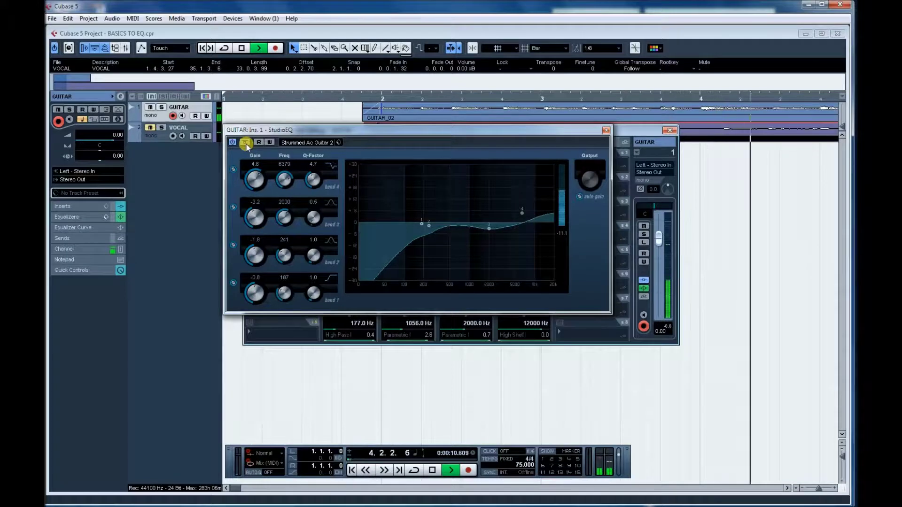
left_click(245, 143)
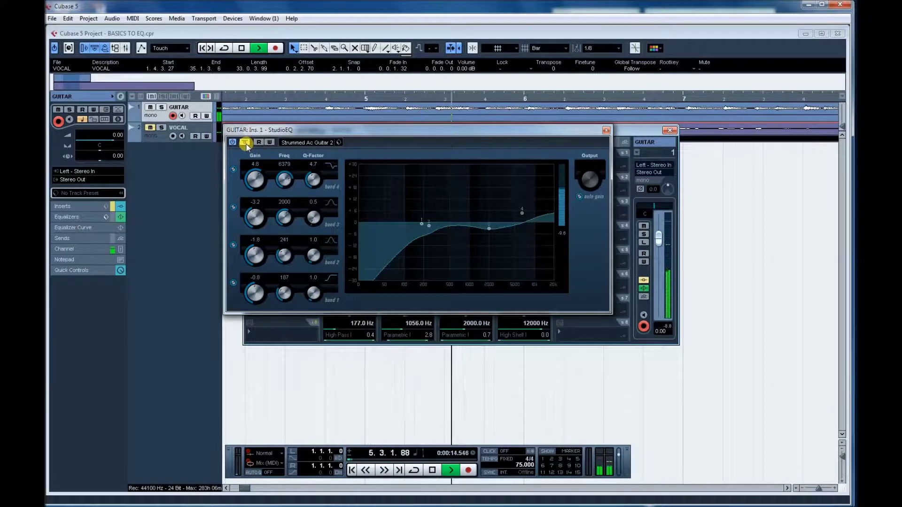
Step: Bypass the guitar's channel equalizer, reactivate StudioEQ to hear it alone, and stop playback
left_click_drag(324, 130, 322, 258)
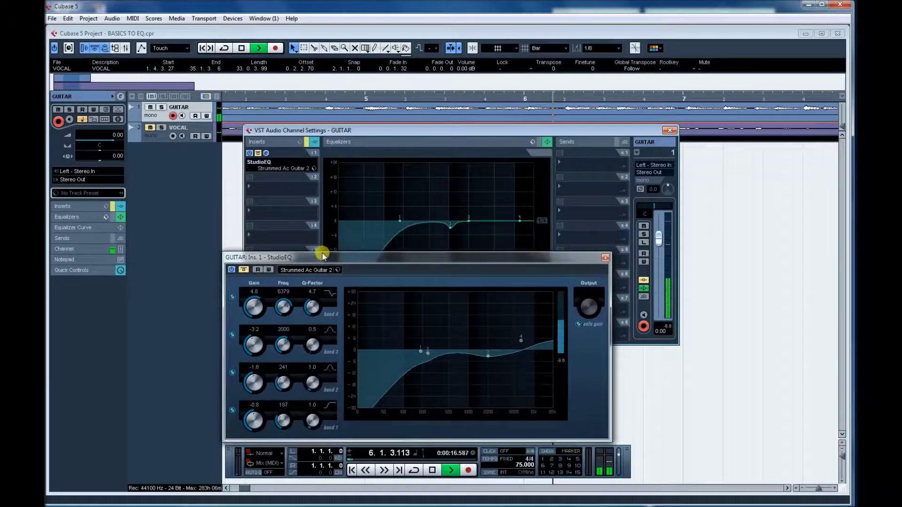
left_click(541, 144)
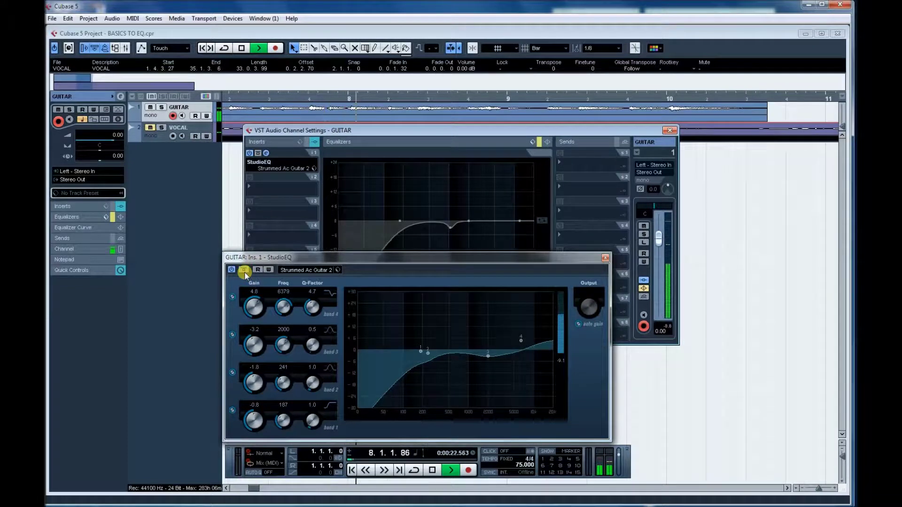
left_click_drag(354, 257, 355, 176)
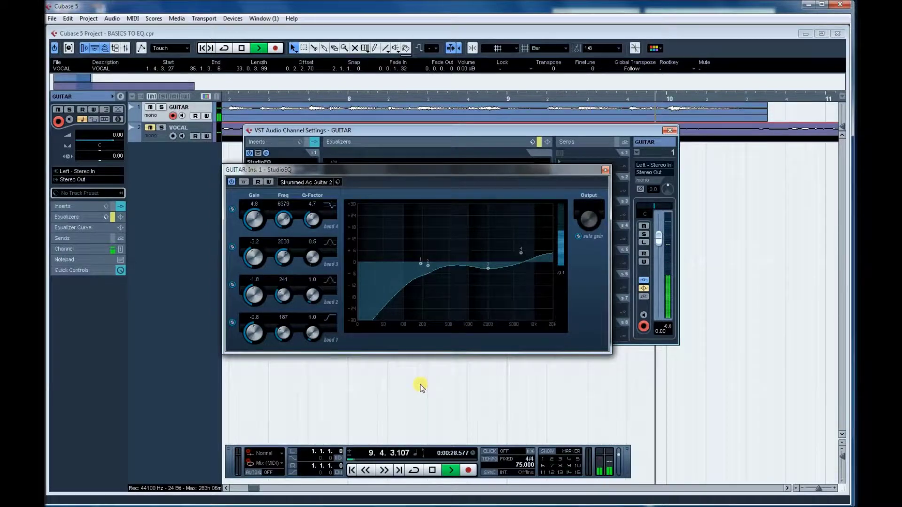
key("space")
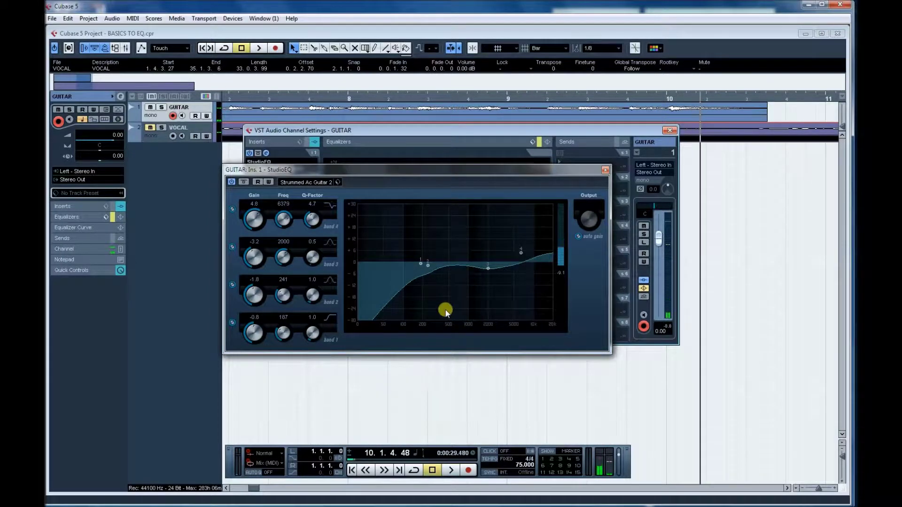